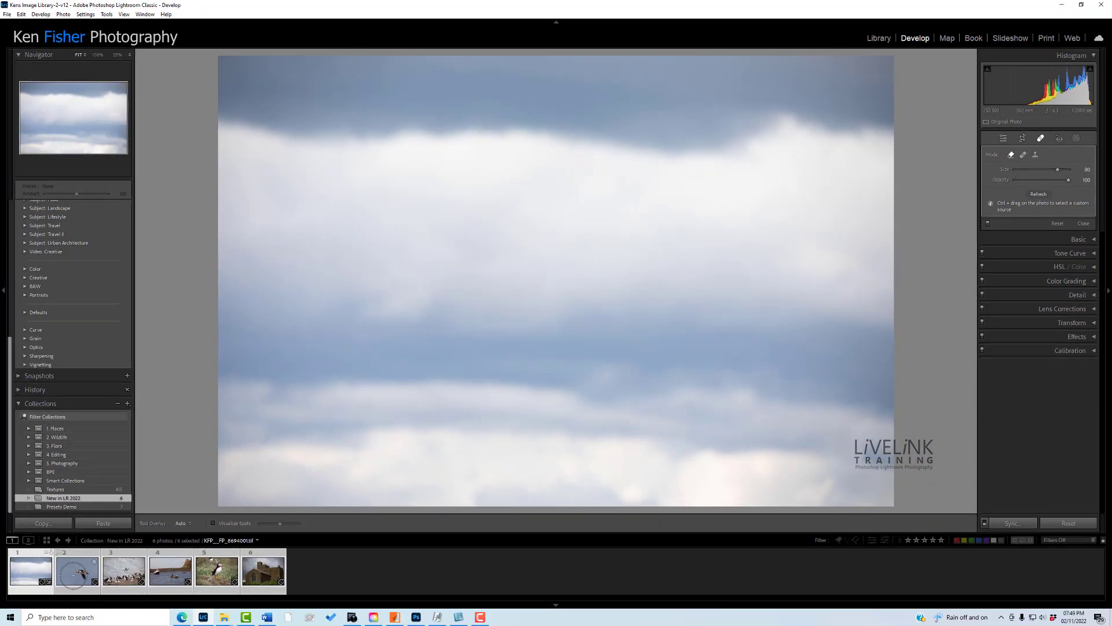
# Step: Open the second photo and remove the flying puffin with Content-Aware Remove, including the light smudge left in the sky
pyautogui.click(77, 571)
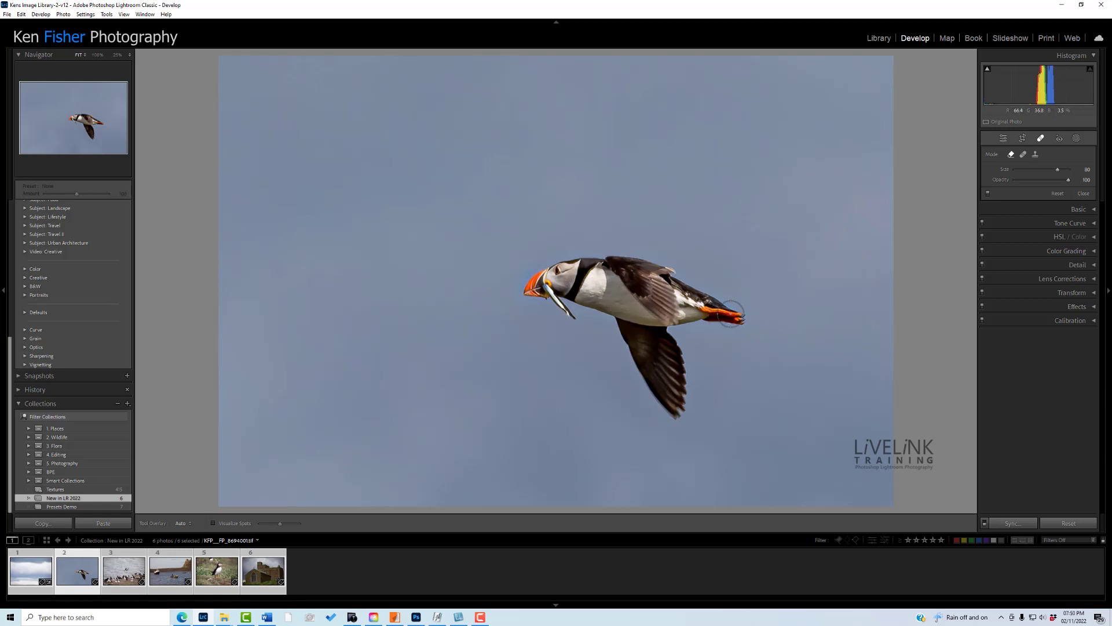
pyautogui.moveTo(731, 316)
pyautogui.mouseDown()
pyautogui.moveTo(682, 295)
pyautogui.moveTo(652, 262)
pyautogui.moveTo(518, 283)
pyautogui.moveTo(562, 308)
pyautogui.moveTo(615, 311)
pyautogui.moveTo(668, 409)
pyautogui.moveTo(679, 411)
pyautogui.moveTo(681, 384)
pyautogui.moveTo(658, 332)
pyautogui.moveTo(737, 319)
pyautogui.mouseUp()
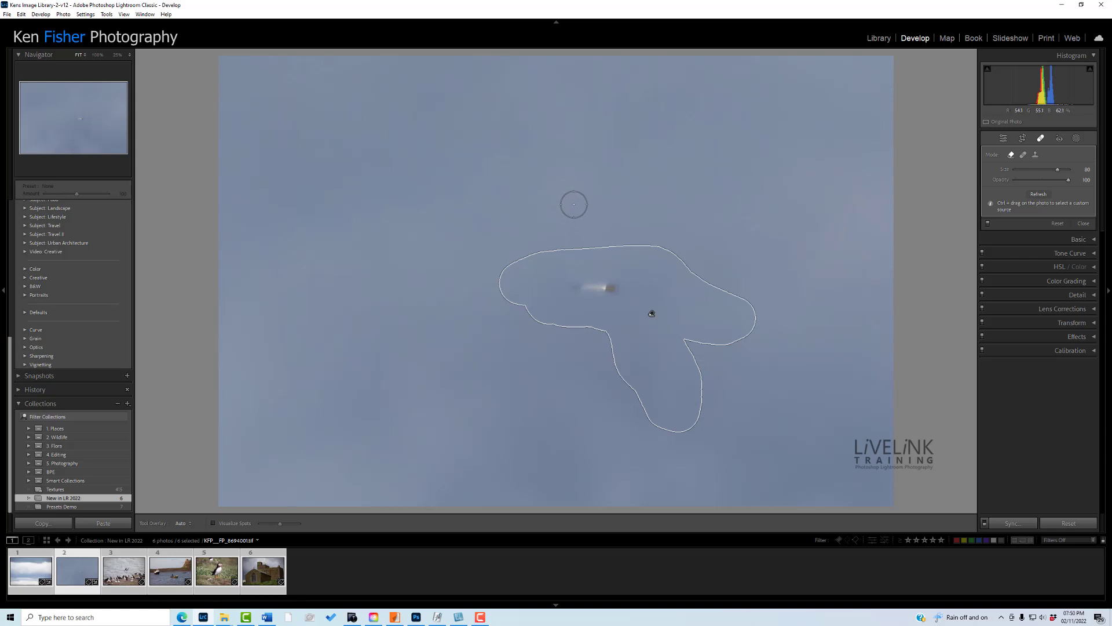
pyautogui.moveTo(573, 204)
pyautogui.mouseDown()
pyautogui.moveTo(577, 288)
pyautogui.moveTo(615, 288)
pyautogui.mouseUp()
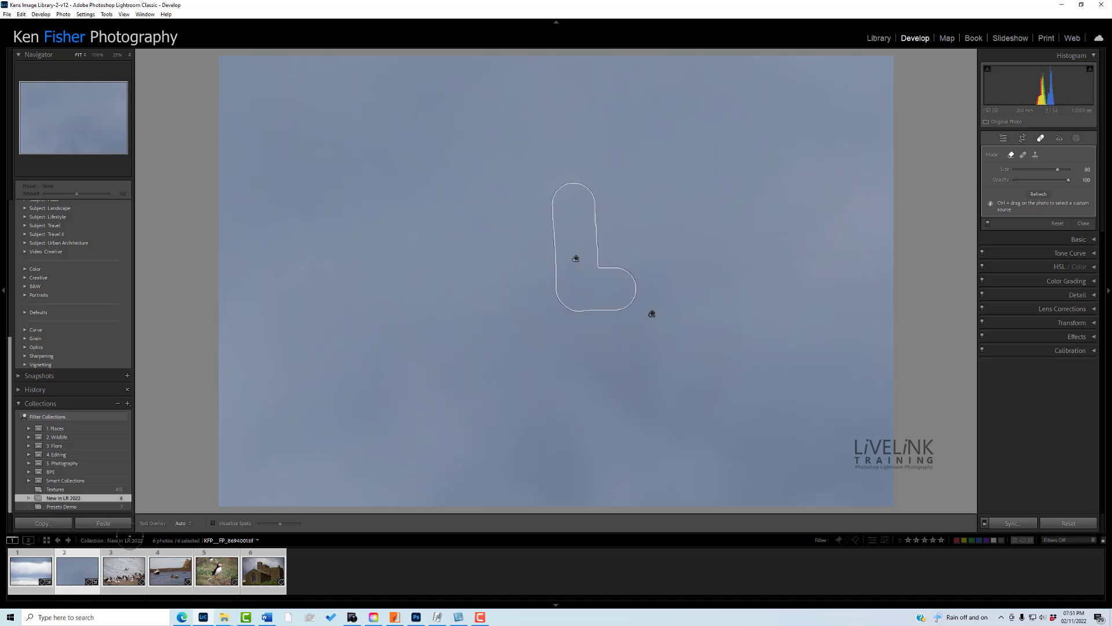
# Step: Open the third photo and remove the puffin flying above the colony with Content-Aware Remove, covering the surrounding water generously
pyautogui.click(132, 566)
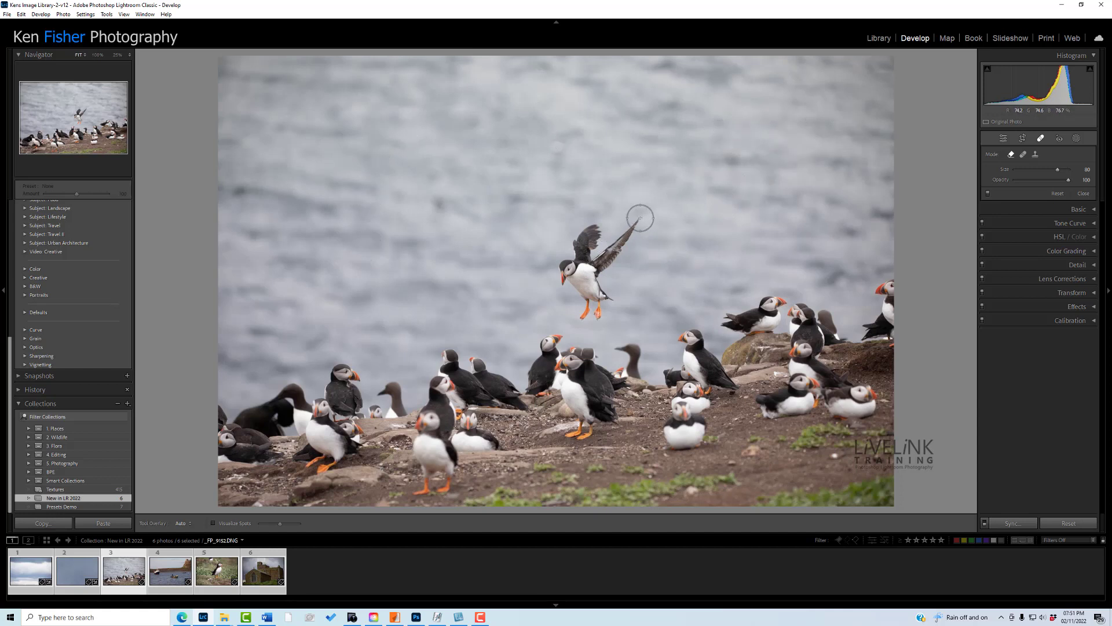
pyautogui.moveTo(638, 220)
pyautogui.mouseDown()
pyautogui.moveTo(602, 272)
pyautogui.moveTo(596, 313)
pyautogui.moveTo(568, 272)
pyautogui.moveTo(622, 200)
pyautogui.moveTo(552, 248)
pyautogui.moveTo(542, 273)
pyautogui.moveTo(575, 237)
pyautogui.mouseUp()
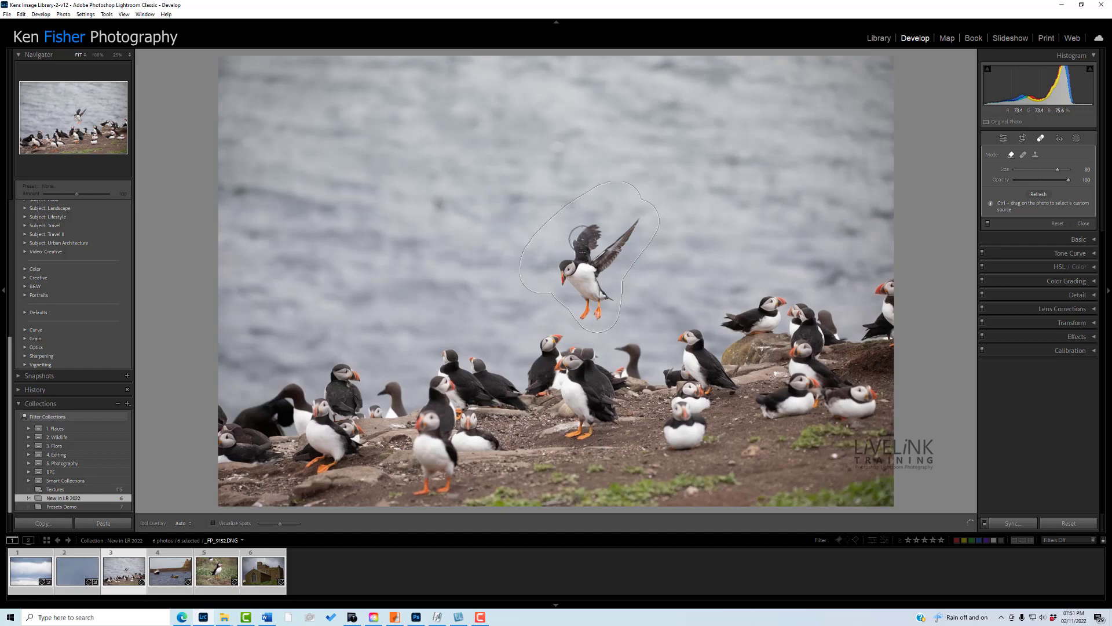
pyautogui.moveTo(577, 236)
pyautogui.mouseDown()
pyautogui.moveTo(617, 159)
pyautogui.moveTo(532, 193)
pyautogui.moveTo(516, 215)
pyautogui.moveTo(560, 219)
pyautogui.moveTo(624, 169)
pyautogui.moveTo(642, 166)
pyautogui.moveTo(667, 186)
pyautogui.moveTo(662, 216)
pyautogui.moveTo(653, 190)
pyautogui.moveTo(587, 168)
pyautogui.moveTo(514, 176)
pyautogui.moveTo(479, 221)
pyautogui.moveTo(542, 255)
pyautogui.mouseUp()
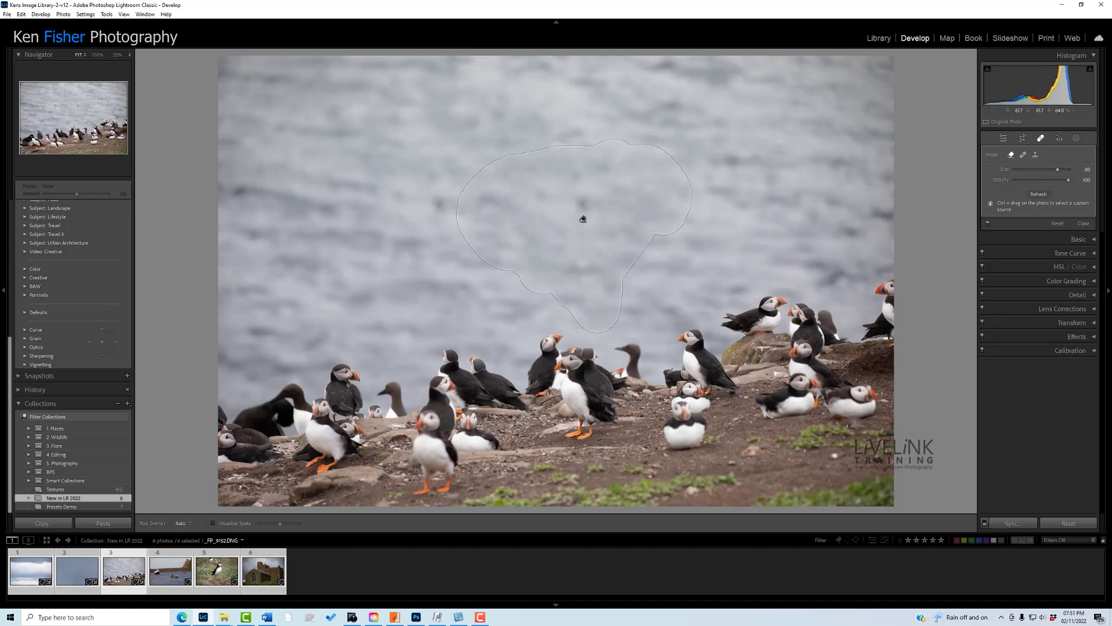
# Step: Open the fourth photo, the harbour scene with the boats and castle
pyautogui.click(171, 571)
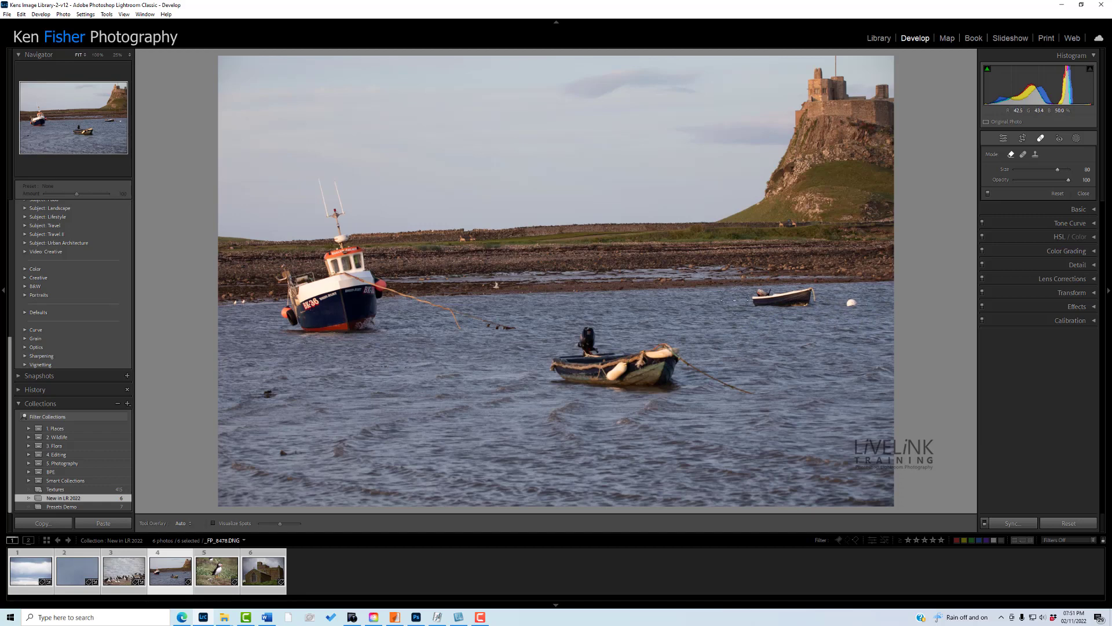
# Step: Try removing the distant rowing boat and buoy near the shoreline, regenerate the fill several times, and reset the photo's removals
pyautogui.moveTo(735, 299); pyautogui.dragTo(851, 302)
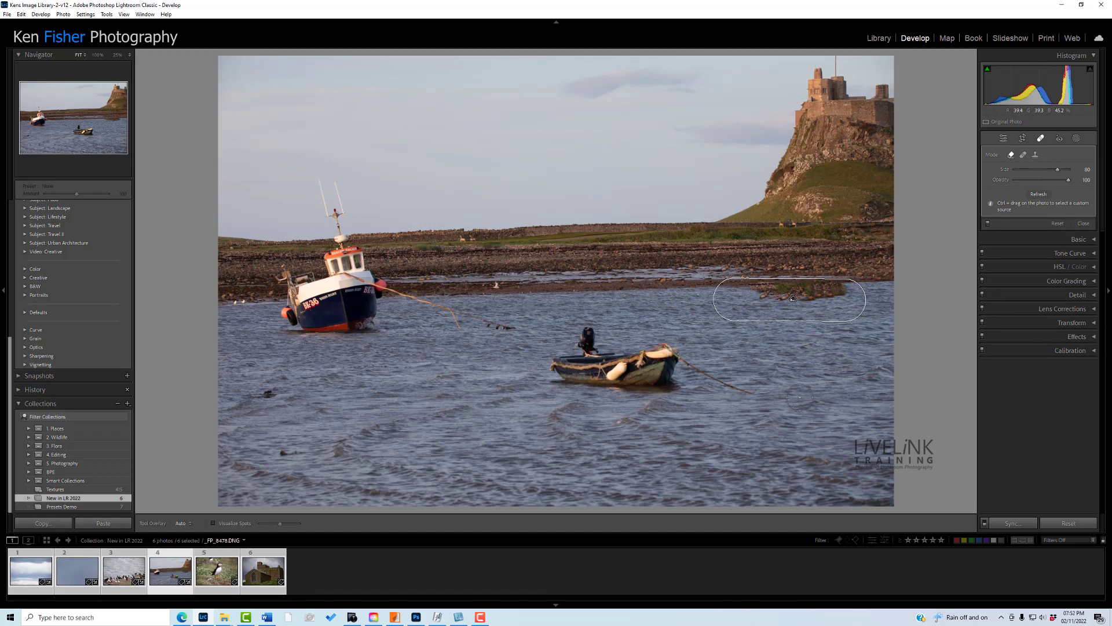
pyautogui.moveTo(793, 298); pyautogui.dragTo(793, 298)
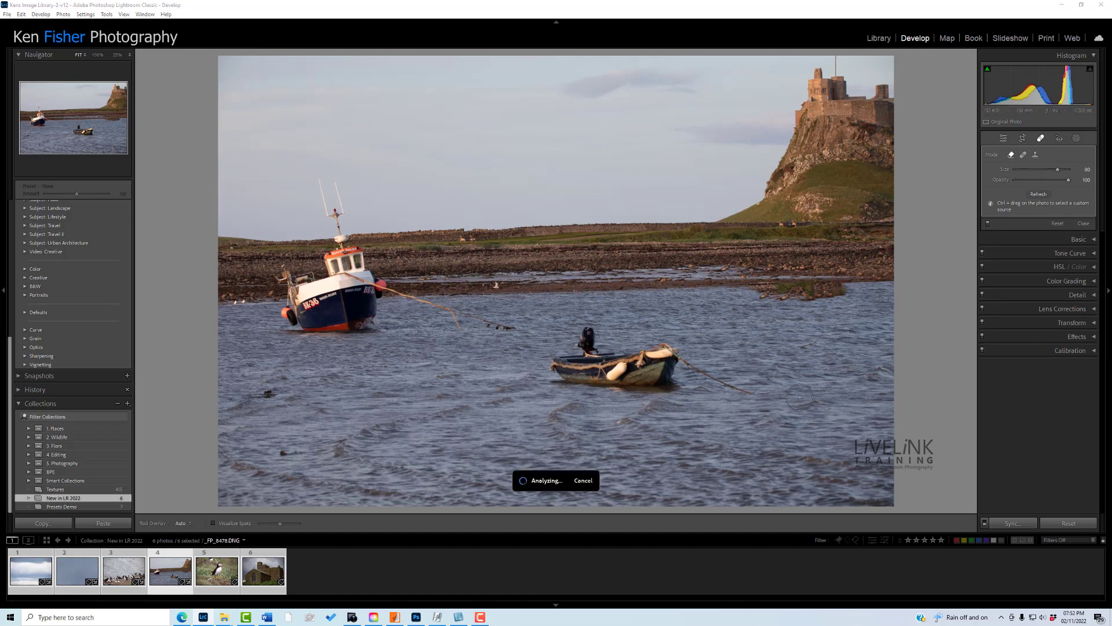
pyautogui.click(817, 373)
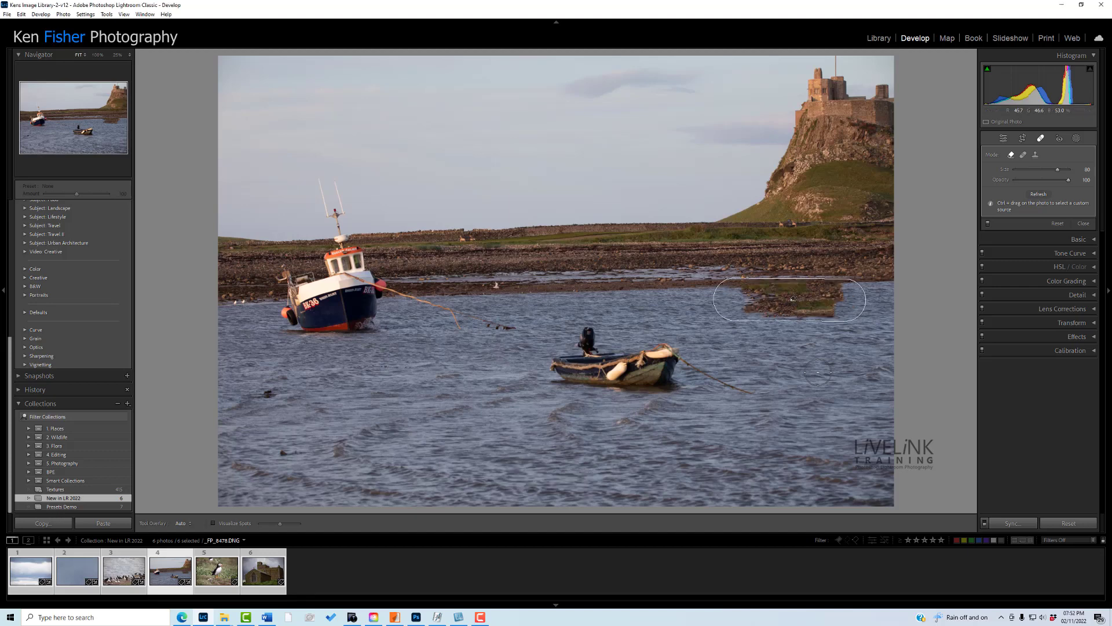
pyautogui.click(817, 373)
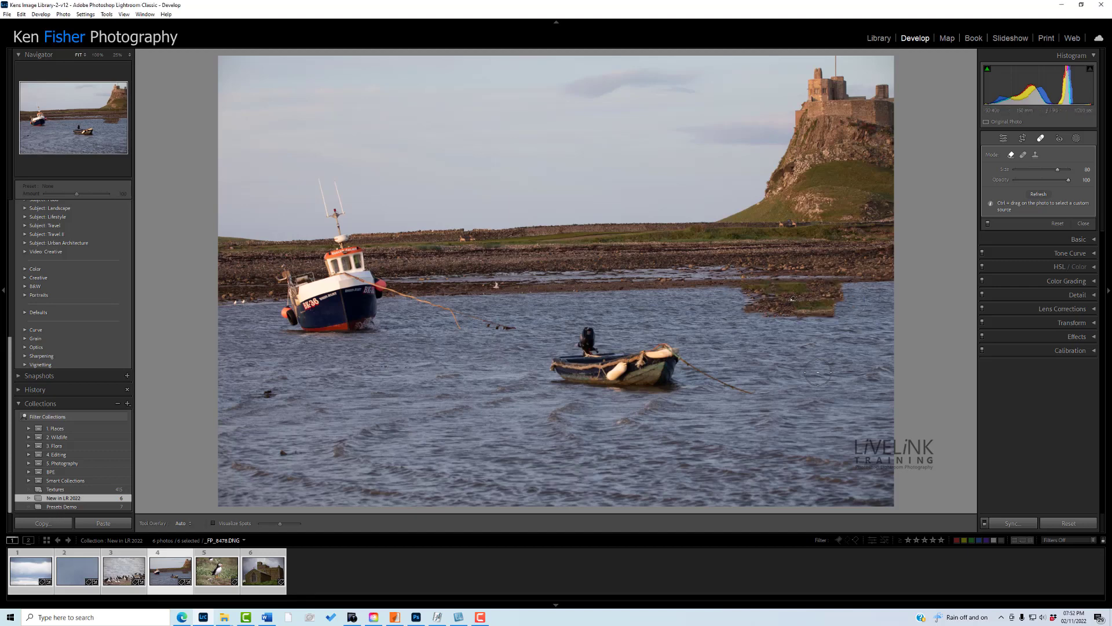
pyautogui.click(817, 373)
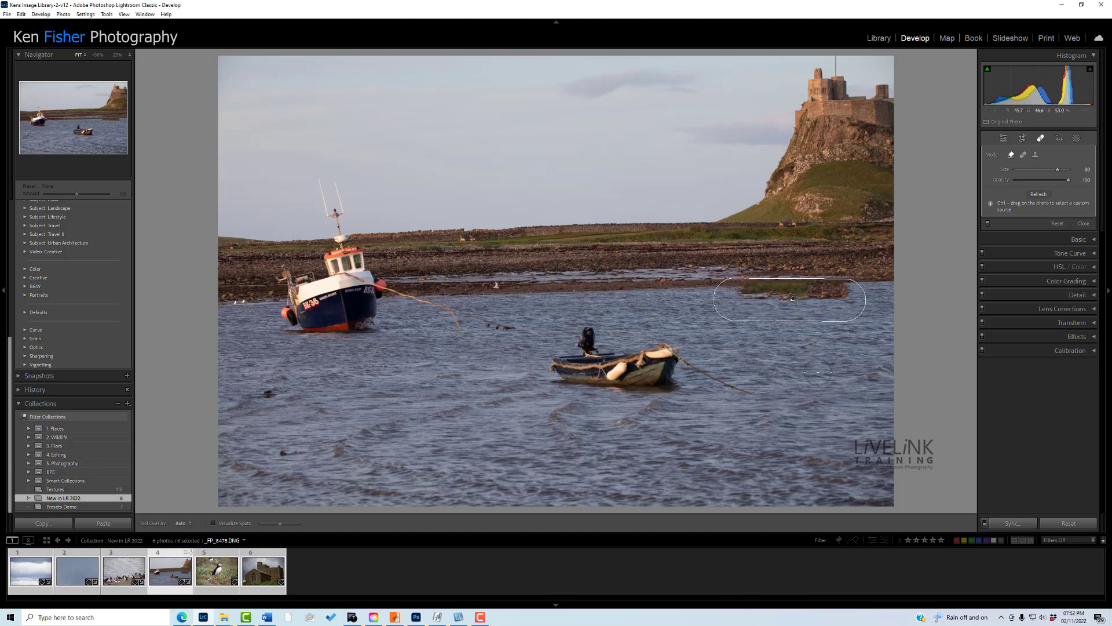
pyautogui.click(817, 373)
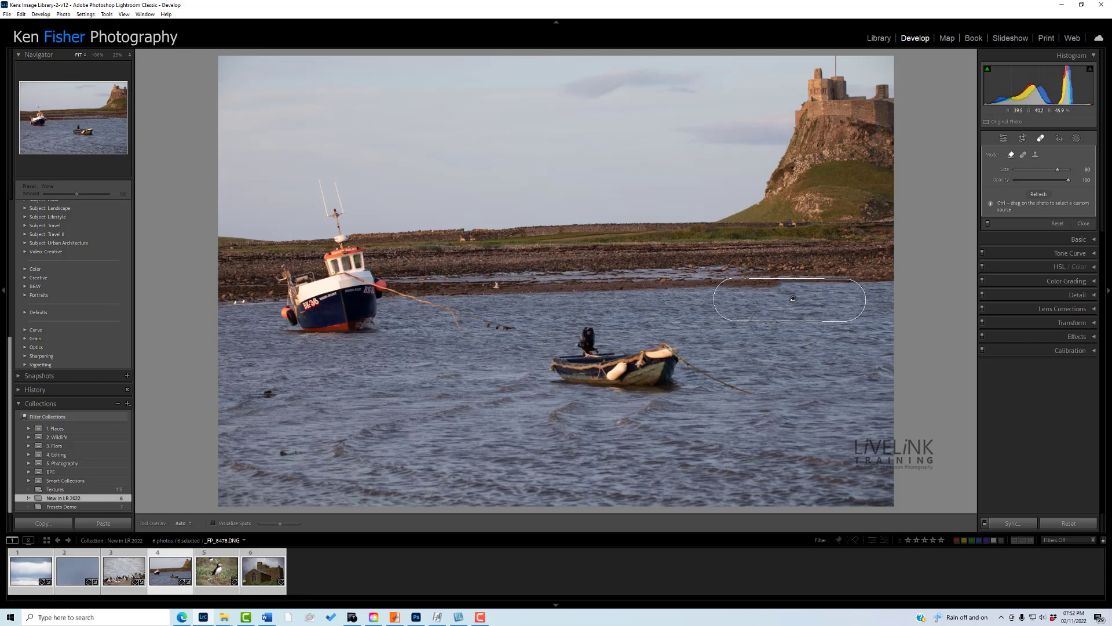
pyautogui.moveTo(793, 298); pyautogui.dragTo(794, 299)
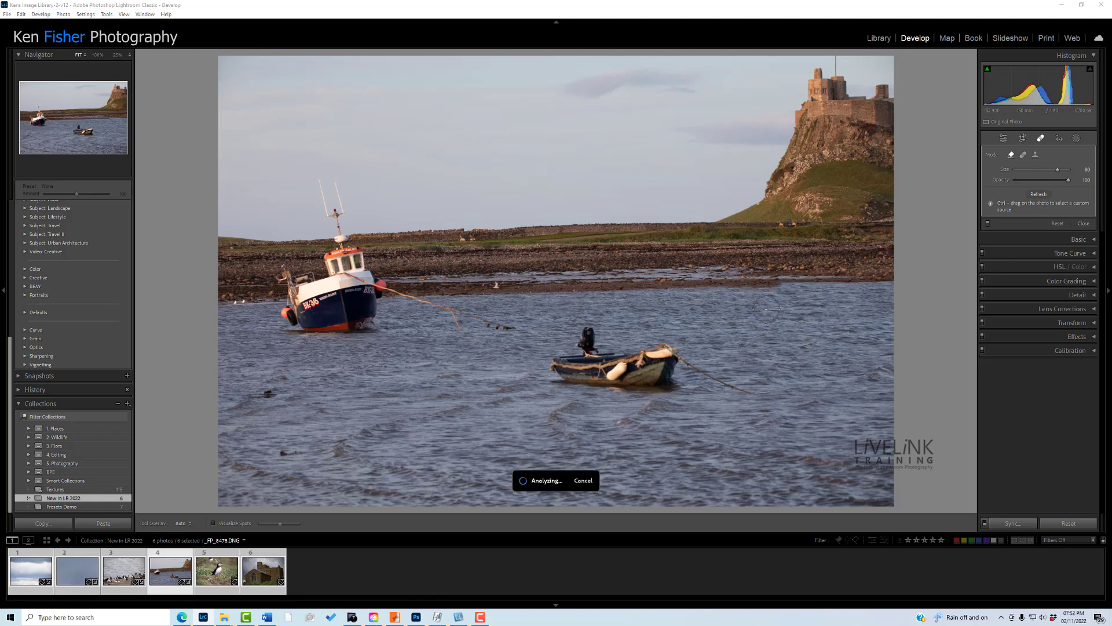
pyautogui.click(793, 299)
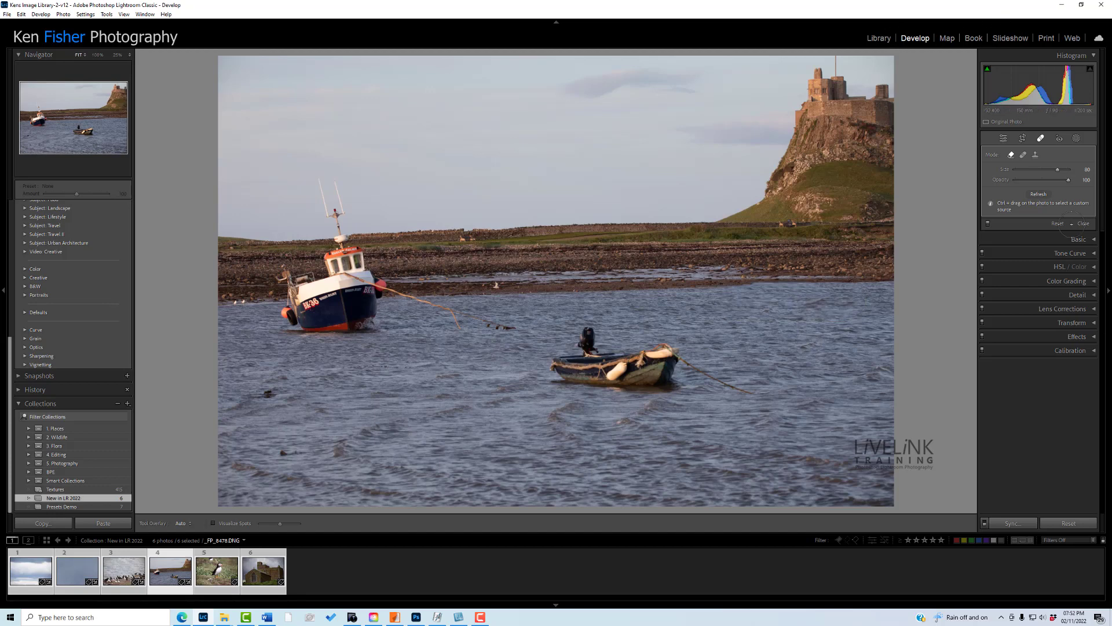
pyautogui.click(1056, 223)
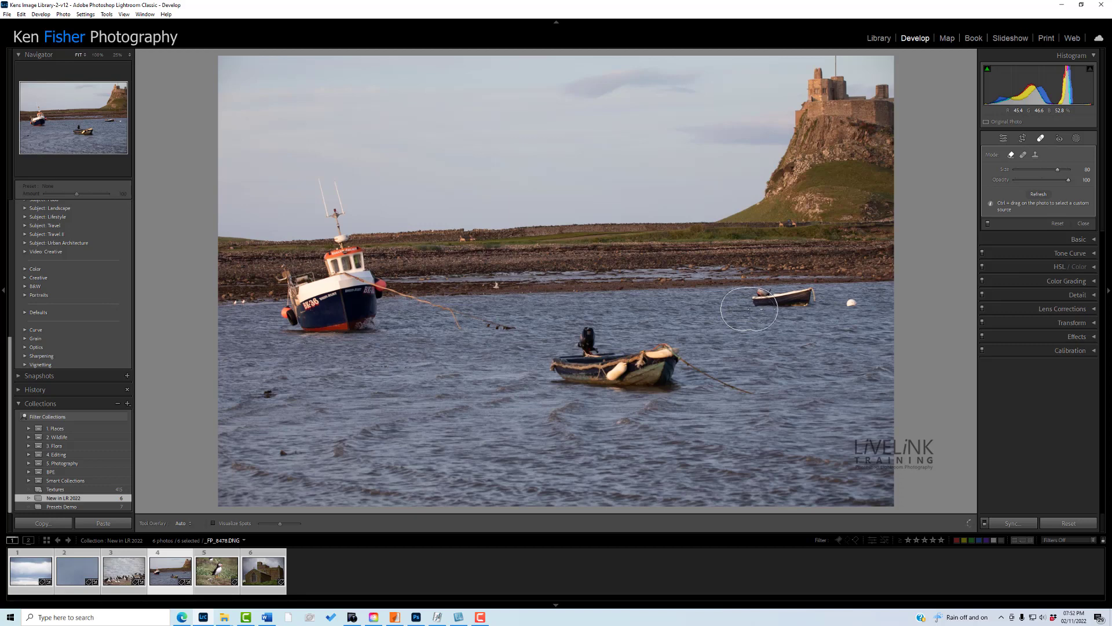
# Step: Remove the distant rowing boat and buoy with Content-Aware Remove, and paint out the remnants left on the water around them
pyautogui.moveTo(750, 309)
pyautogui.mouseDown()
pyautogui.moveTo(760, 311)
pyautogui.moveTo(844, 305)
pyautogui.mouseUp()
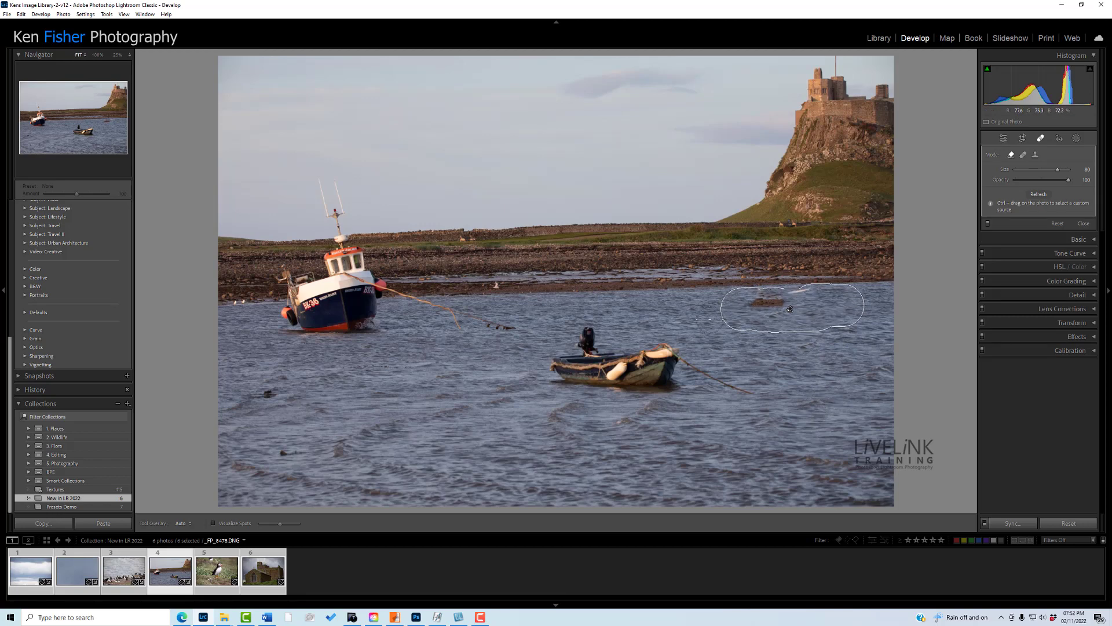
pyautogui.press('Escape')
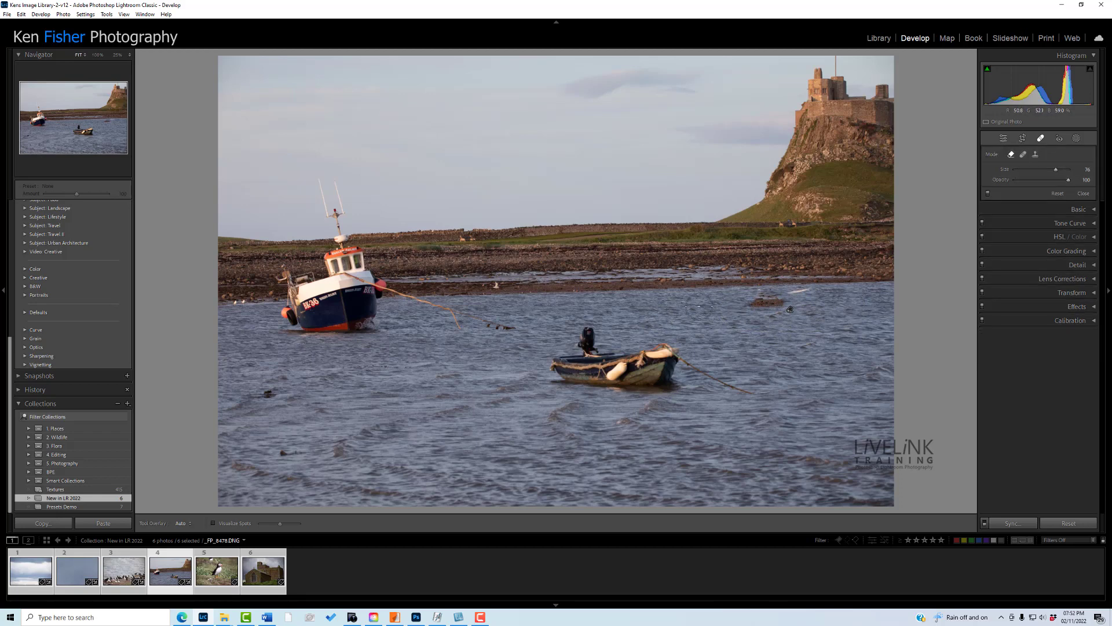
pyautogui.moveTo(710, 307); pyautogui.dragTo(773, 304)
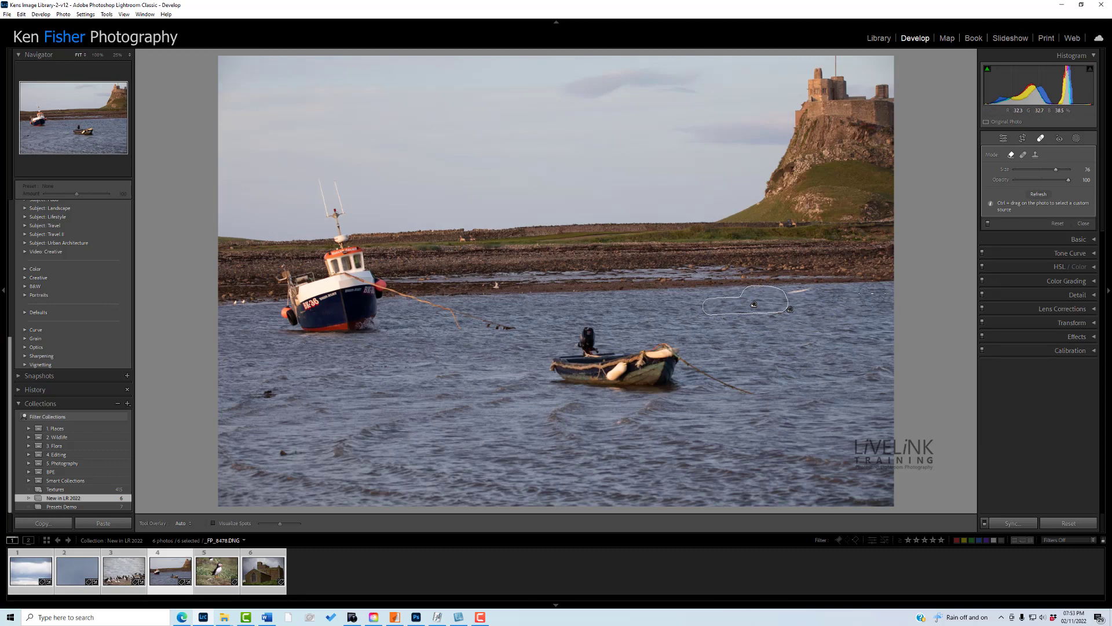
pyautogui.moveTo(870, 294); pyautogui.dragTo(792, 293)
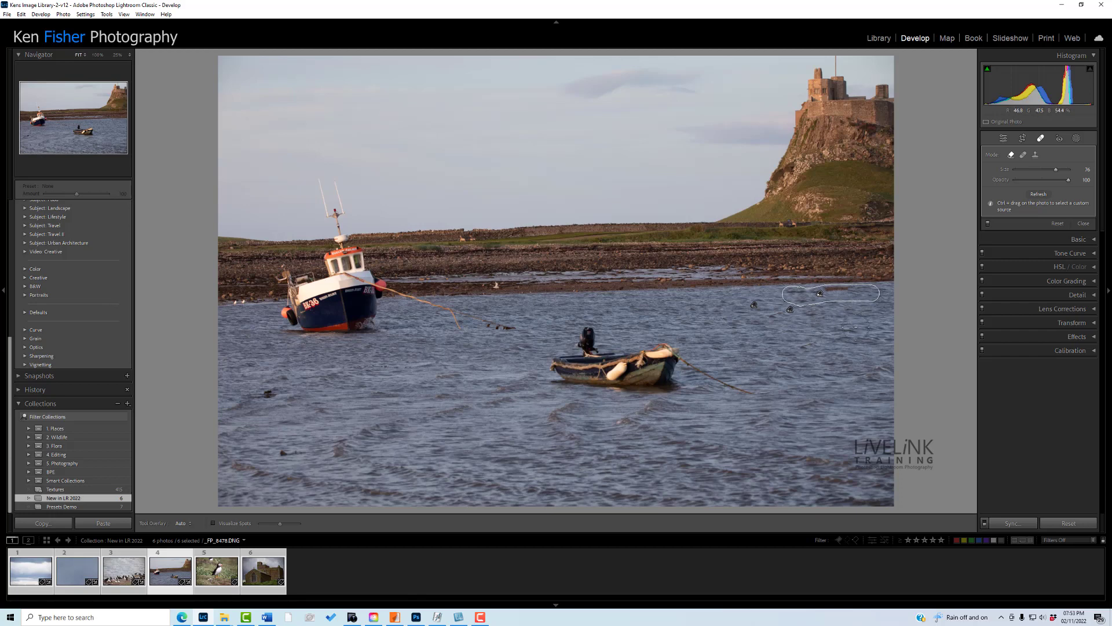
pyautogui.moveTo(865, 329)
pyautogui.mouseDown()
pyautogui.moveTo(853, 291)
pyautogui.moveTo(814, 295)
pyautogui.mouseUp()
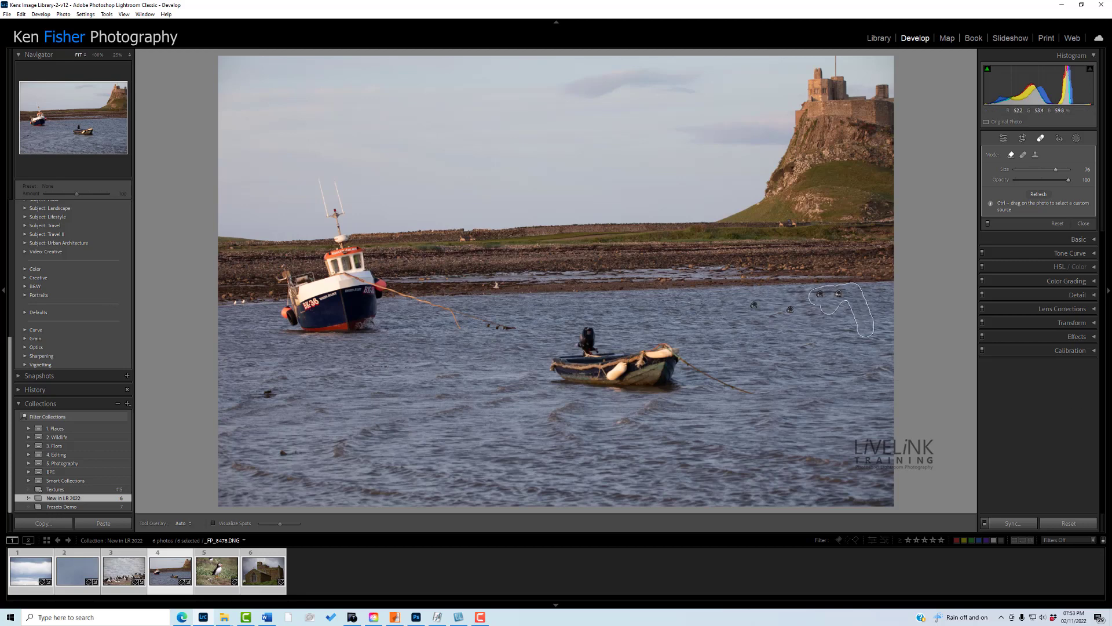
# Step: Try one wide removal stroke along the water where the distant boat was, and undo it
pyautogui.click(753, 304)
pyautogui.moveTo(692, 297); pyautogui.dragTo(850, 298)
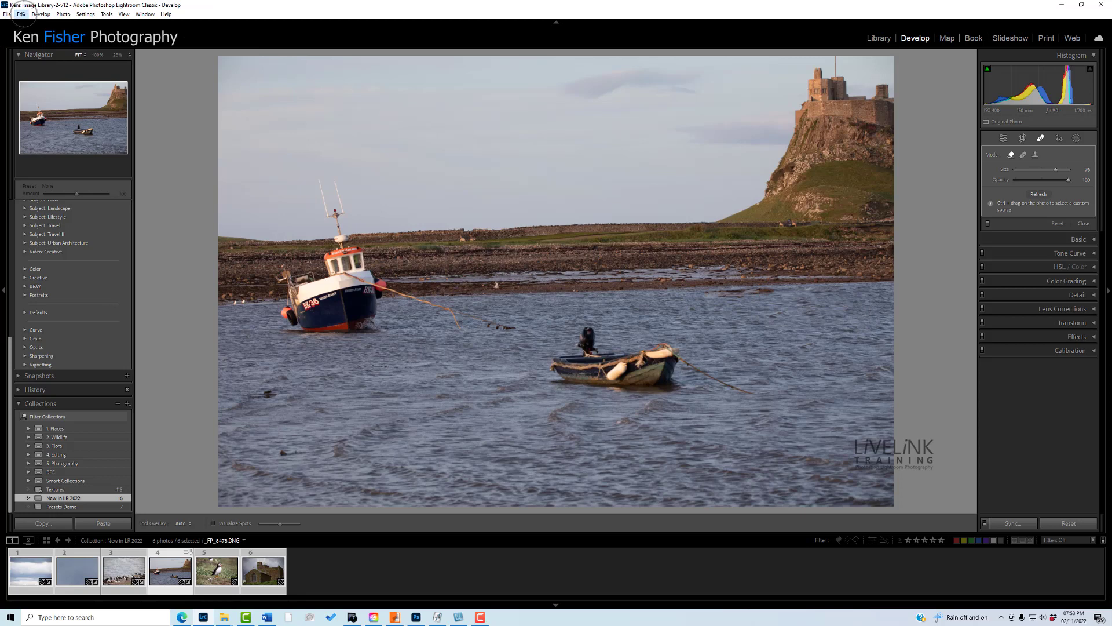
pyautogui.click(20, 14)
pyautogui.click(26, 23)
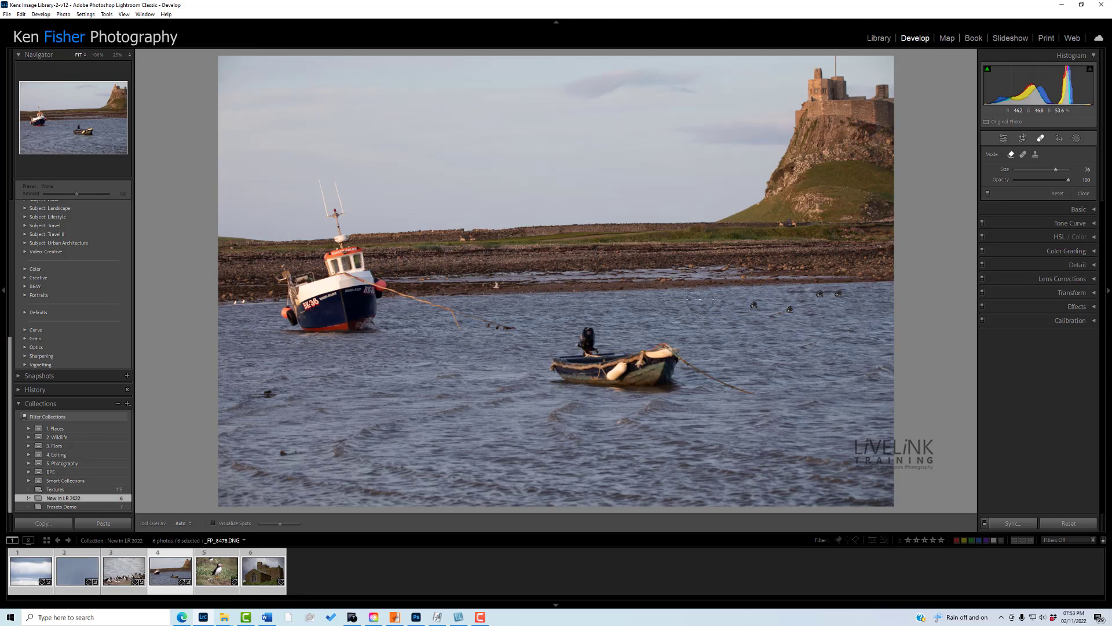
# Step: Clean up the strip of water where the distant boat was and remove the nearer rowing boat's mooring rope
pyautogui.moveTo(698, 299); pyautogui.dragTo(845, 296)
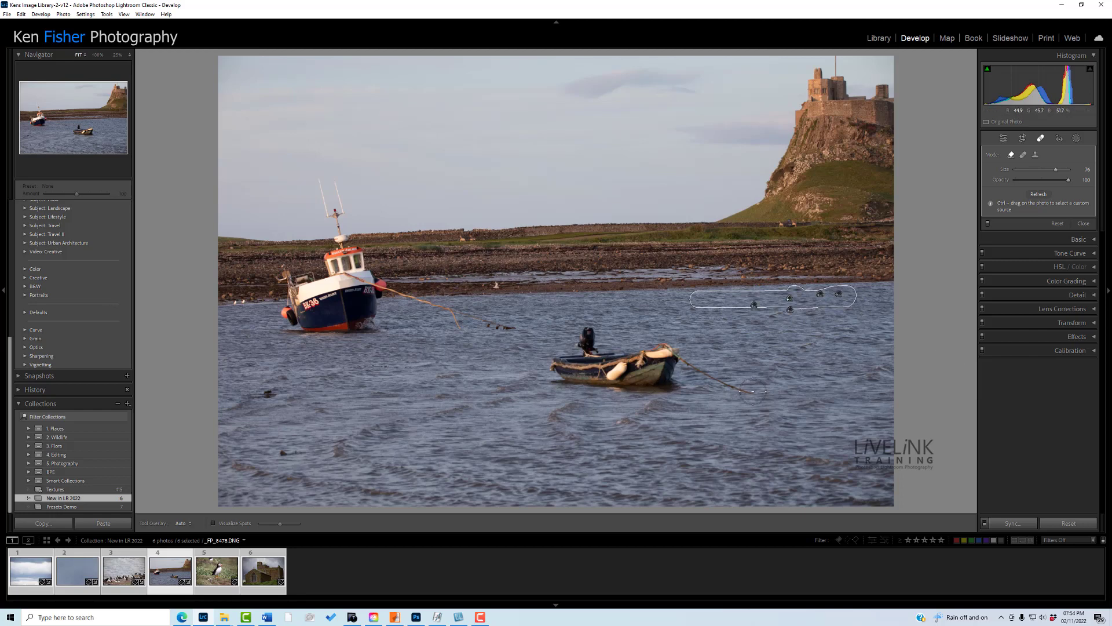
pyautogui.moveTo(753, 394); pyautogui.dragTo(673, 347)
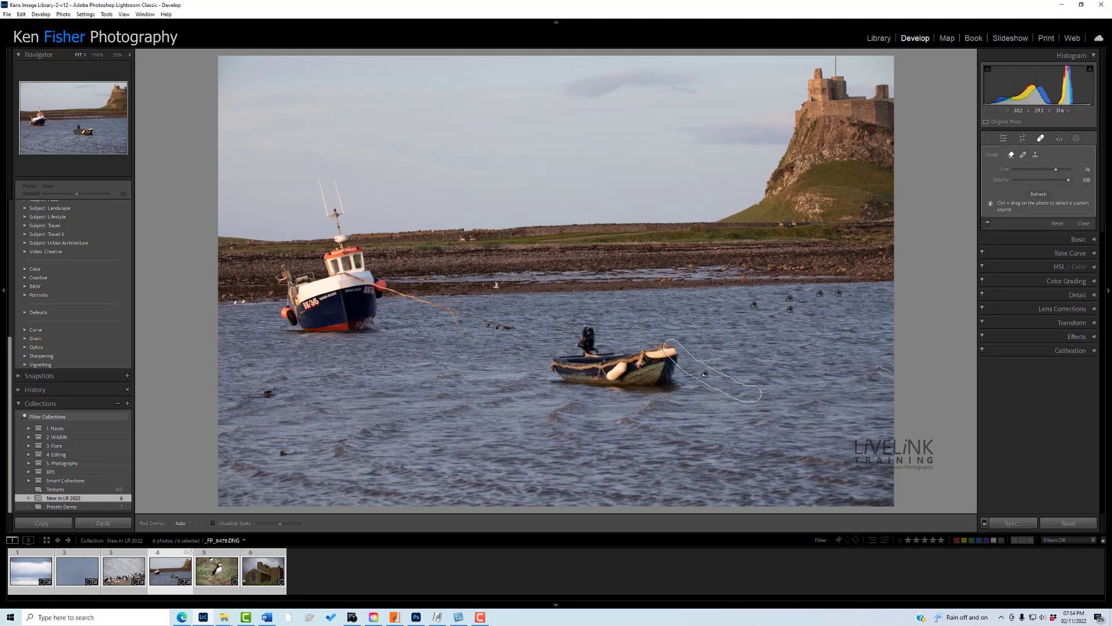
# Step: Remove the nearer rowing boat with its outboard motor using Content-Aware Remove, and clean up the leftover marks on the water
pyautogui.moveTo(586, 323)
pyautogui.mouseDown()
pyautogui.moveTo(536, 363)
pyautogui.moveTo(552, 375)
pyautogui.moveTo(544, 390)
pyautogui.moveTo(702, 386)
pyautogui.moveTo(708, 366)
pyautogui.moveTo(658, 372)
pyautogui.moveTo(680, 385)
pyautogui.moveTo(645, 385)
pyautogui.moveTo(695, 375)
pyautogui.mouseUp()
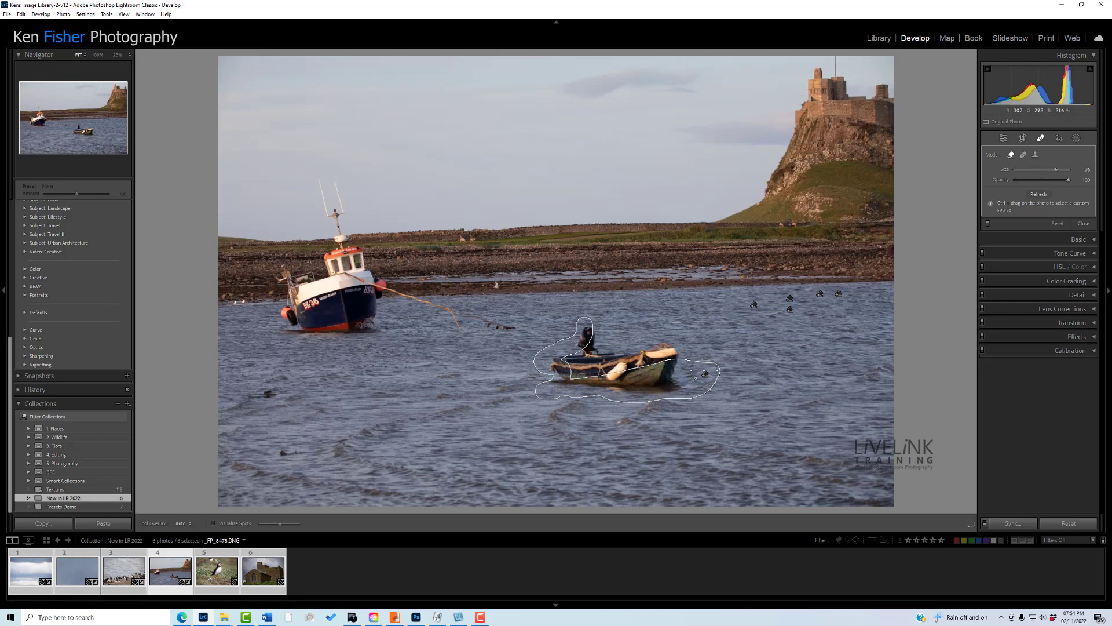
pyautogui.moveTo(597, 387)
pyautogui.mouseDown()
pyautogui.moveTo(565, 358)
pyautogui.moveTo(620, 336)
pyautogui.moveTo(681, 340)
pyautogui.moveTo(684, 357)
pyautogui.moveTo(600, 369)
pyautogui.moveTo(620, 344)
pyautogui.moveTo(689, 345)
pyautogui.moveTo(588, 389)
pyautogui.moveTo(590, 310)
pyautogui.moveTo(681, 322)
pyautogui.moveTo(597, 333)
pyautogui.mouseUp()
pyautogui.moveTo(695, 355)
pyautogui.mouseDown()
pyautogui.moveTo(701, 320)
pyautogui.moveTo(683, 327)
pyautogui.moveTo(707, 399)
pyautogui.moveTo(596, 397)
pyautogui.moveTo(549, 391)
pyautogui.moveTo(535, 358)
pyautogui.mouseUp()
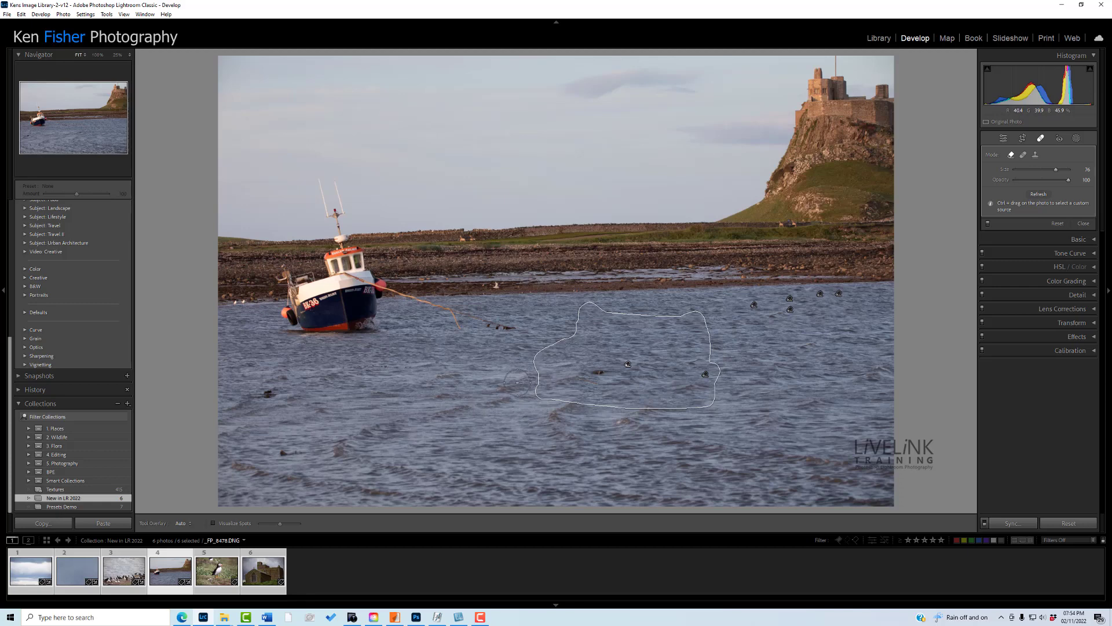
pyautogui.moveTo(508, 377); pyautogui.dragTo(631, 369)
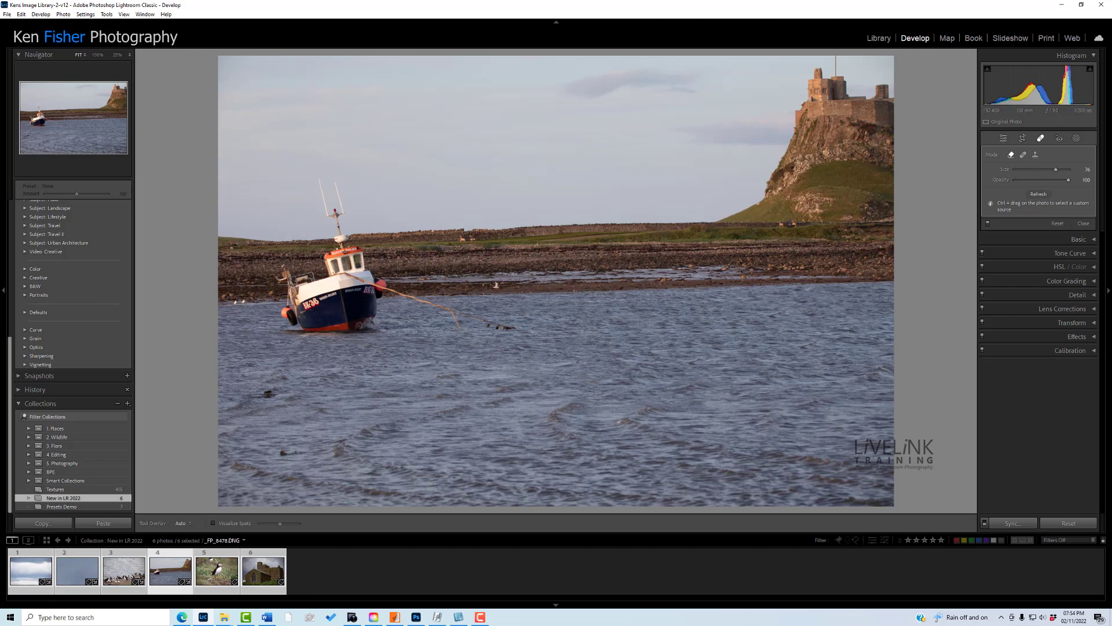
# Step: Open the fifth photo and paint over the whole standing puffin with Content-Aware Remove
pyautogui.press('Right')
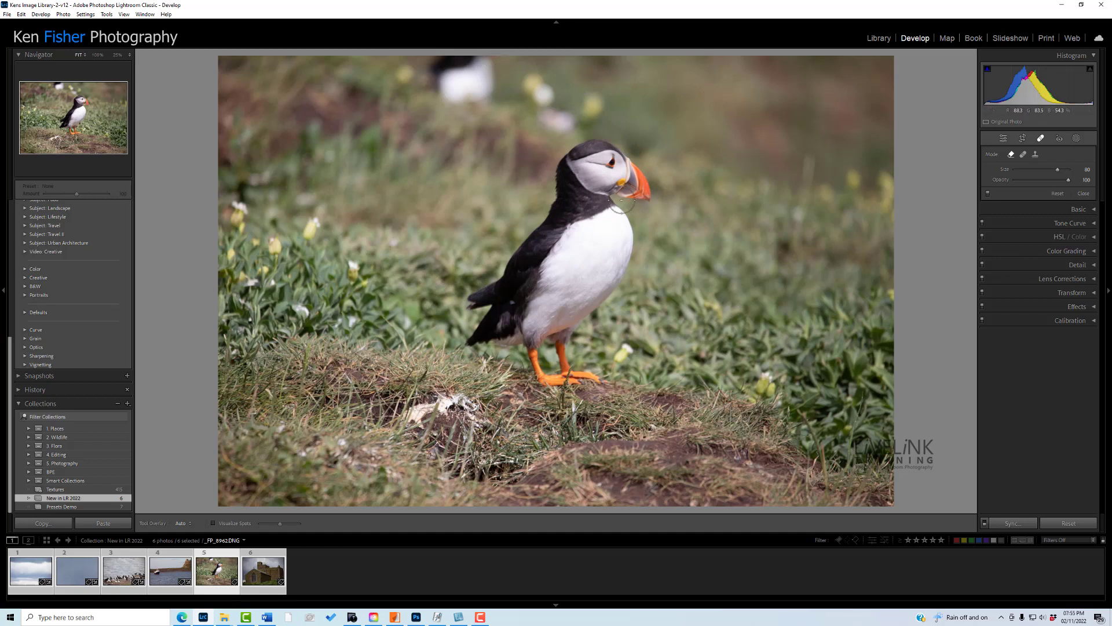
pyautogui.moveTo(653, 187)
pyautogui.mouseDown()
pyautogui.moveTo(606, 142)
pyautogui.moveTo(581, 165)
pyautogui.moveTo(591, 174)
pyautogui.moveTo(560, 153)
pyautogui.moveTo(550, 204)
pyautogui.moveTo(472, 293)
pyautogui.moveTo(473, 337)
pyautogui.moveTo(521, 335)
pyautogui.moveTo(539, 374)
pyautogui.moveTo(602, 388)
pyautogui.moveTo(484, 374)
pyautogui.moveTo(483, 394)
pyautogui.moveTo(623, 335)
pyautogui.moveTo(624, 286)
pyautogui.moveTo(532, 330)
pyautogui.moveTo(587, 330)
pyautogui.moveTo(574, 348)
pyautogui.moveTo(640, 243)
pyautogui.moveTo(662, 202)
pyautogui.moveTo(637, 155)
pyautogui.moveTo(558, 215)
pyautogui.moveTo(490, 310)
pyautogui.moveTo(597, 251)
pyautogui.moveTo(645, 195)
pyautogui.moveTo(570, 238)
pyautogui.moveTo(605, 208)
pyautogui.moveTo(613, 172)
pyautogui.moveTo(582, 169)
pyautogui.moveTo(500, 219)
pyautogui.moveTo(451, 285)
pyautogui.moveTo(447, 332)
pyautogui.moveTo(457, 347)
pyautogui.moveTo(546, 156)
pyautogui.moveTo(617, 119)
pyautogui.moveTo(683, 187)
pyautogui.moveTo(680, 221)
pyautogui.moveTo(634, 281)
pyautogui.moveTo(624, 318)
pyautogui.mouseUp()
pyautogui.click(800, 191)
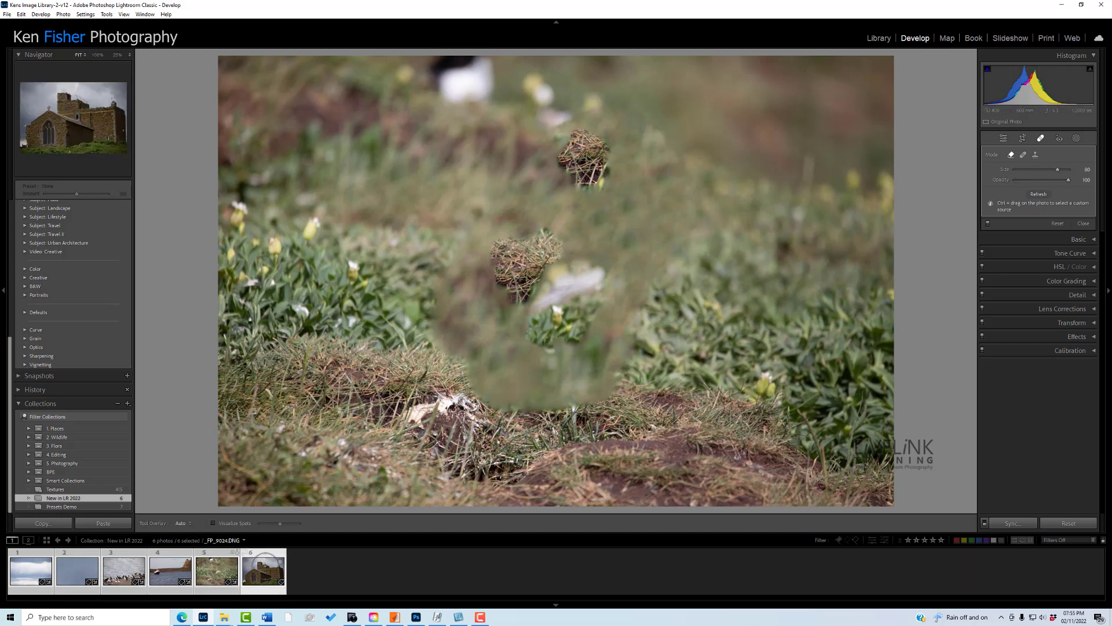
# Step: Open the church photo and remove the birds above the chimney, on the far wall corner and in the foreground grass
pyautogui.click(264, 570)
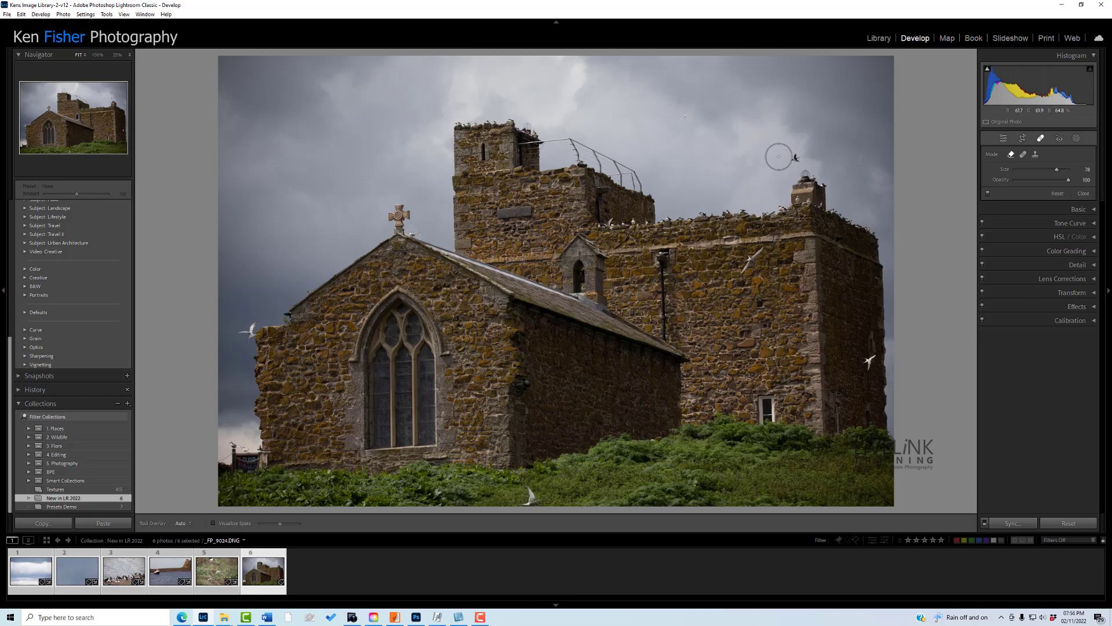
pyautogui.moveTo(794, 149); pyautogui.dragTo(790, 161)
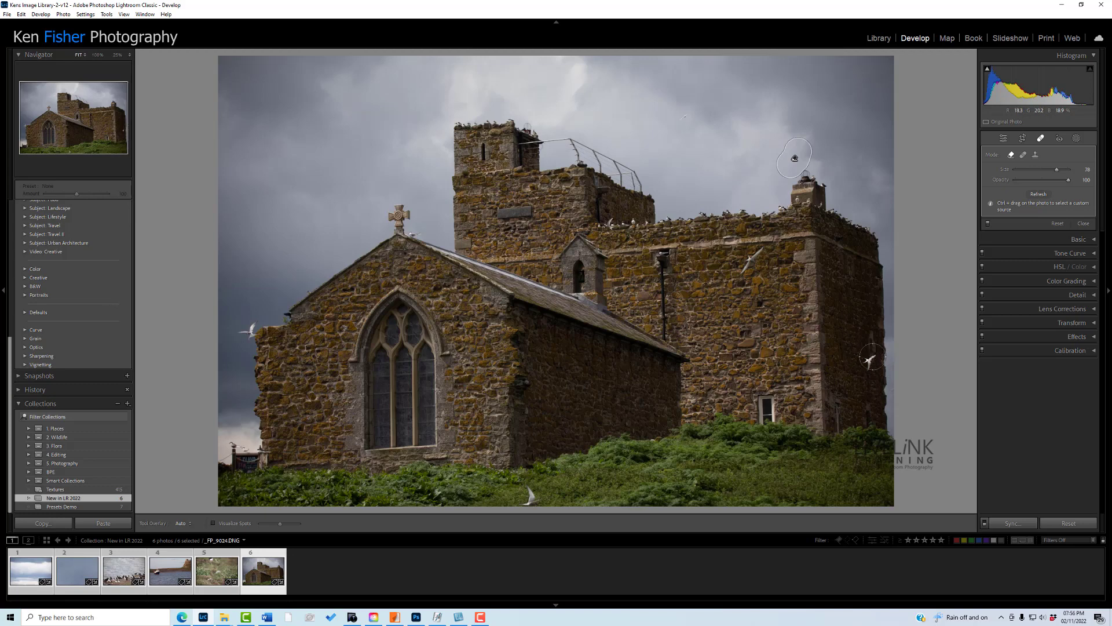
pyautogui.click(867, 363)
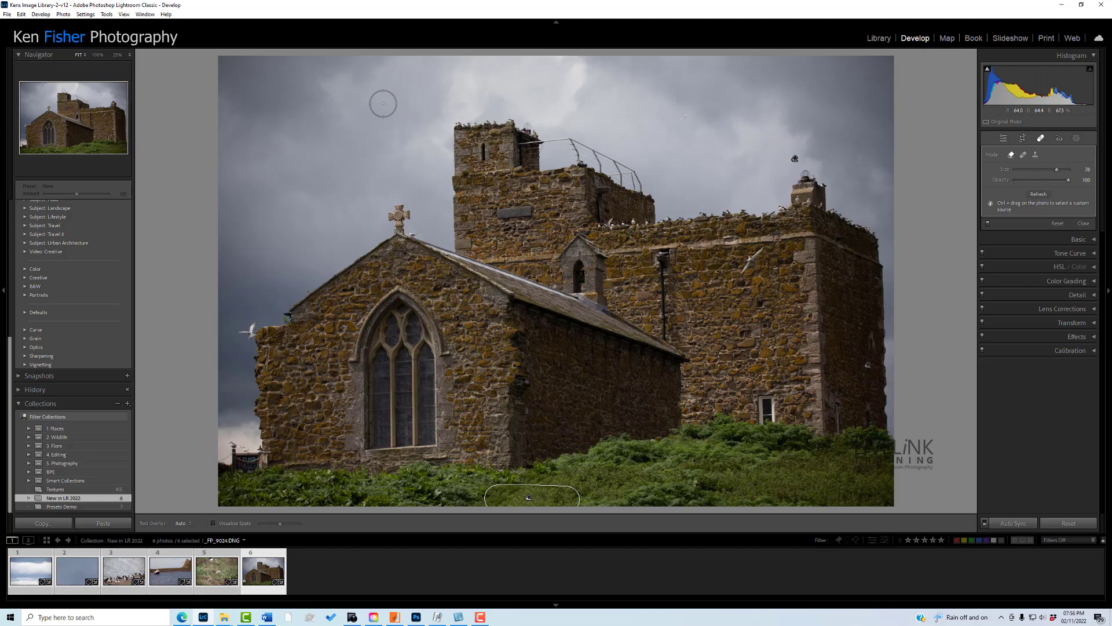
# Step: Remove the parts of the flying white bird's tail that overlap the church's left wall corner with small Content-Aware Remove strokes
pyautogui.hotkey('ctrl', '=')
pyautogui.hotkey('ctrl', '=')
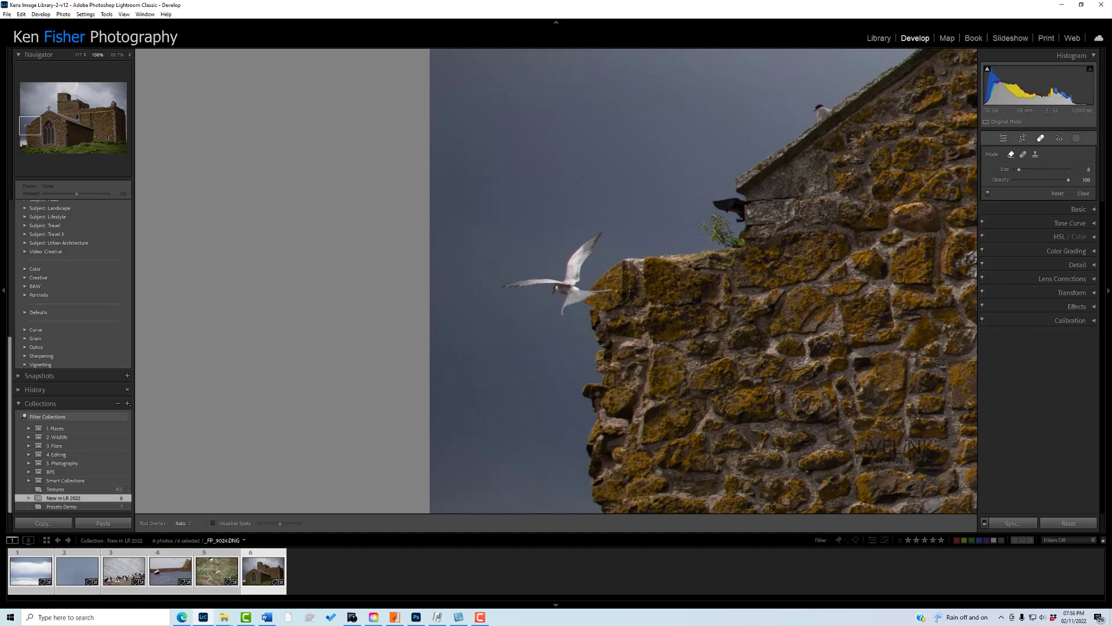
pyautogui.moveTo(618, 290); pyautogui.dragTo(605, 291)
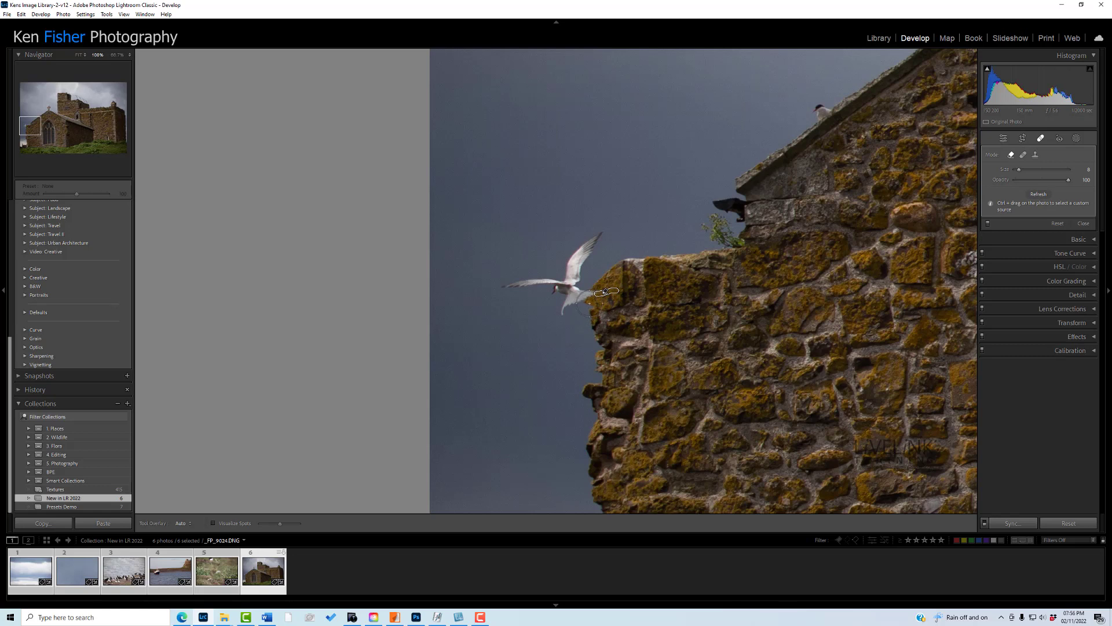
pyautogui.moveTo(588, 300)
pyautogui.mouseDown()
pyautogui.moveTo(577, 295)
pyautogui.moveTo(591, 294)
pyautogui.mouseUp()
pyautogui.press('Escape')
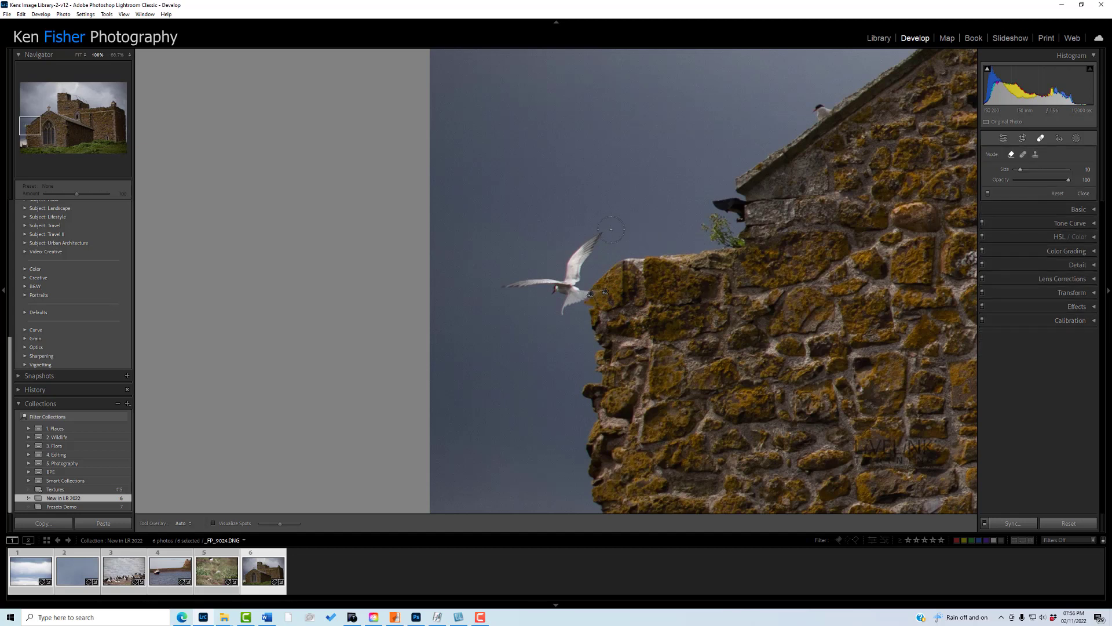
# Step: Remove the bird's wings and body from the sky beside the wall corner, and clean up the remnants left along the stone edge
pyautogui.moveTo(612, 230)
pyautogui.mouseDown()
pyautogui.moveTo(506, 292)
pyautogui.moveTo(569, 272)
pyautogui.moveTo(561, 307)
pyautogui.mouseUp()
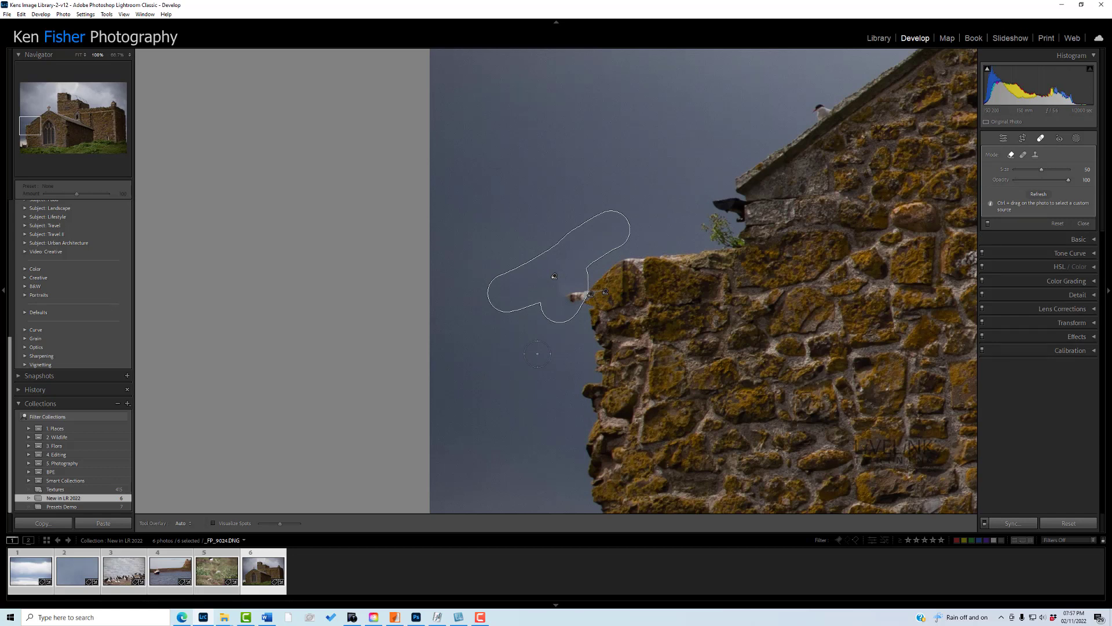
pyautogui.press('Escape')
pyautogui.scroll(-5, 555, 276)
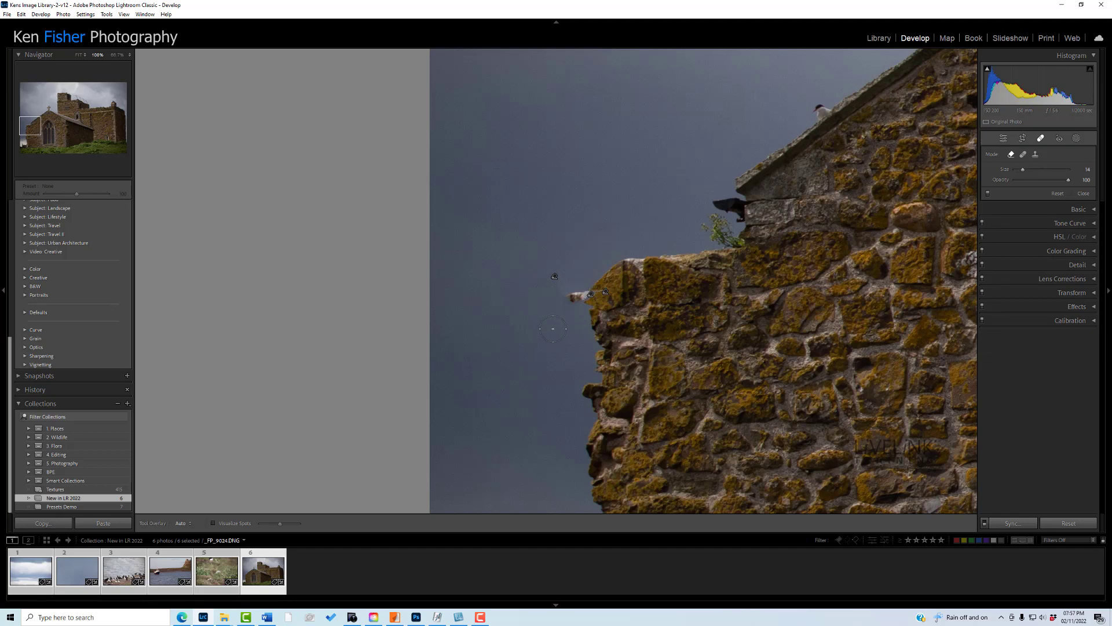
pyautogui.moveTo(570, 327); pyautogui.dragTo(582, 282)
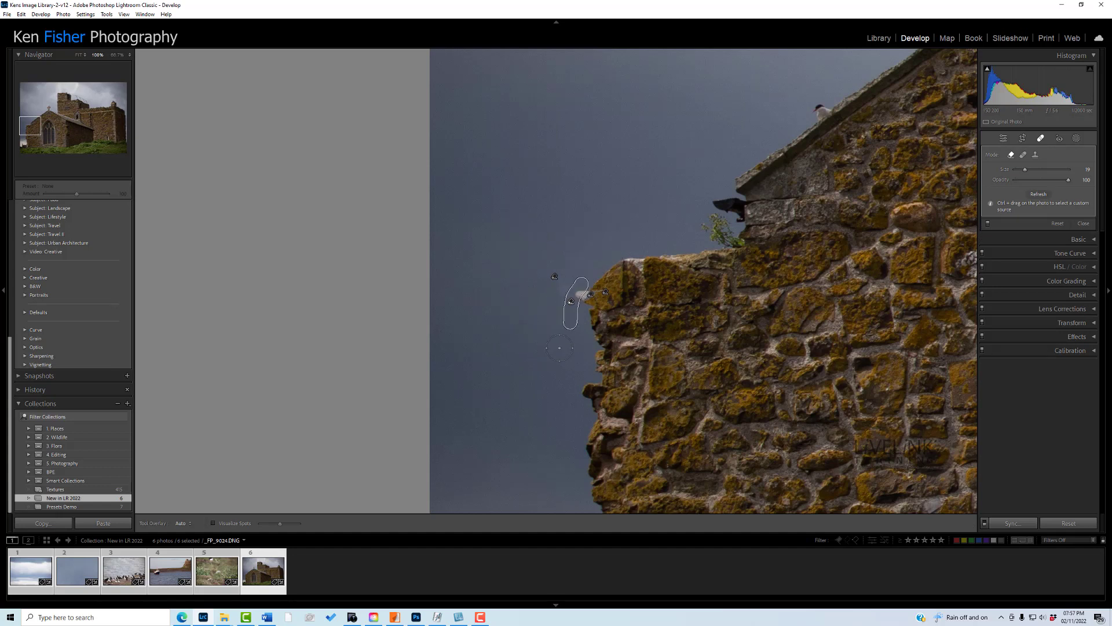
pyautogui.moveTo(560, 348); pyautogui.dragTo(591, 267)
pyautogui.scroll(6, 635, 236)
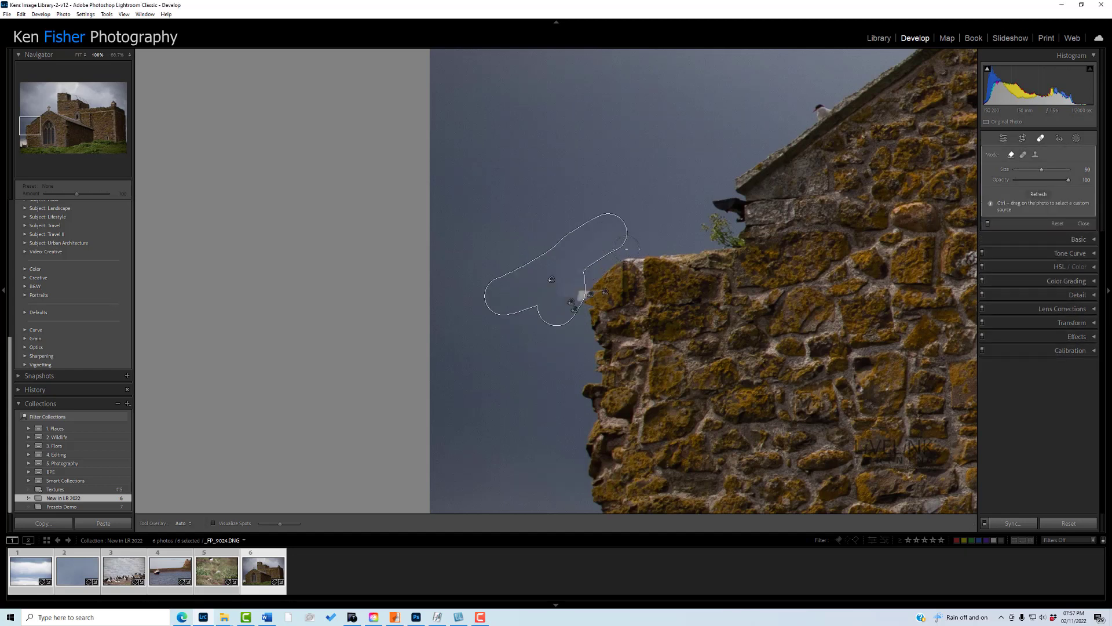
pyautogui.scroll(-6, 627, 246)
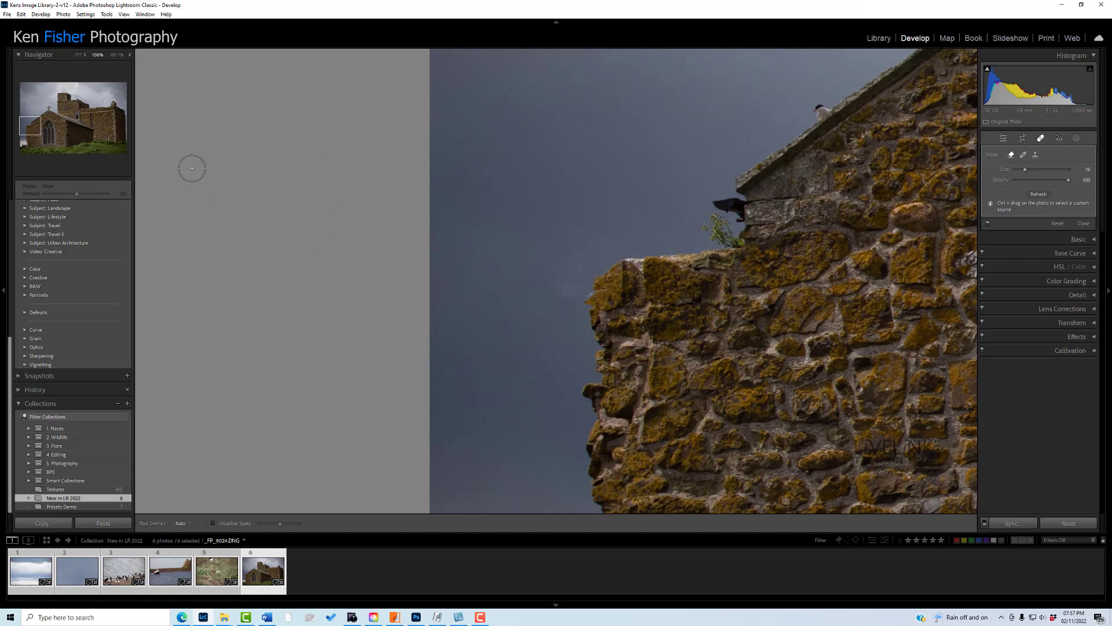
# Step: Fit the whole church photo in view and remove the white bird flying in front of the tall building's stone wall
pyautogui.click(80, 54)
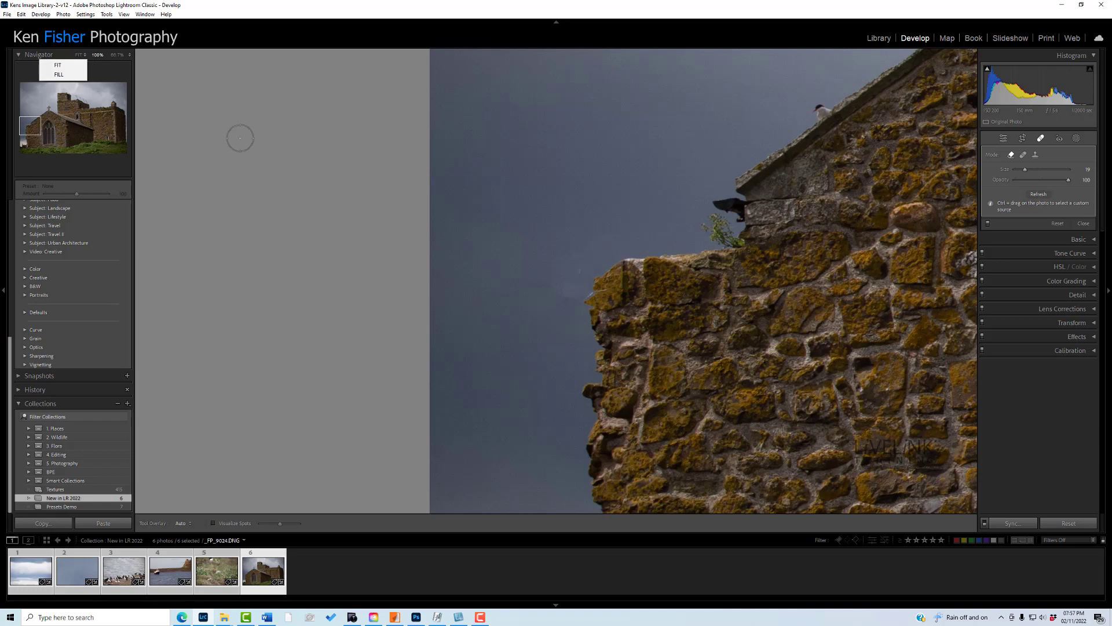
pyautogui.click(57, 65)
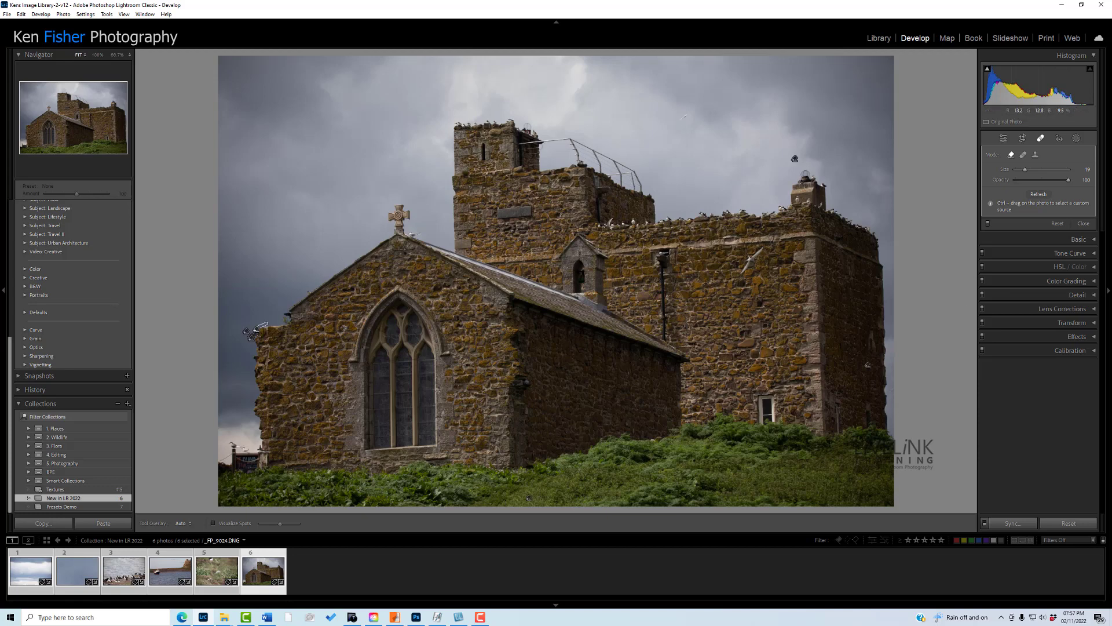
pyautogui.click(252, 333)
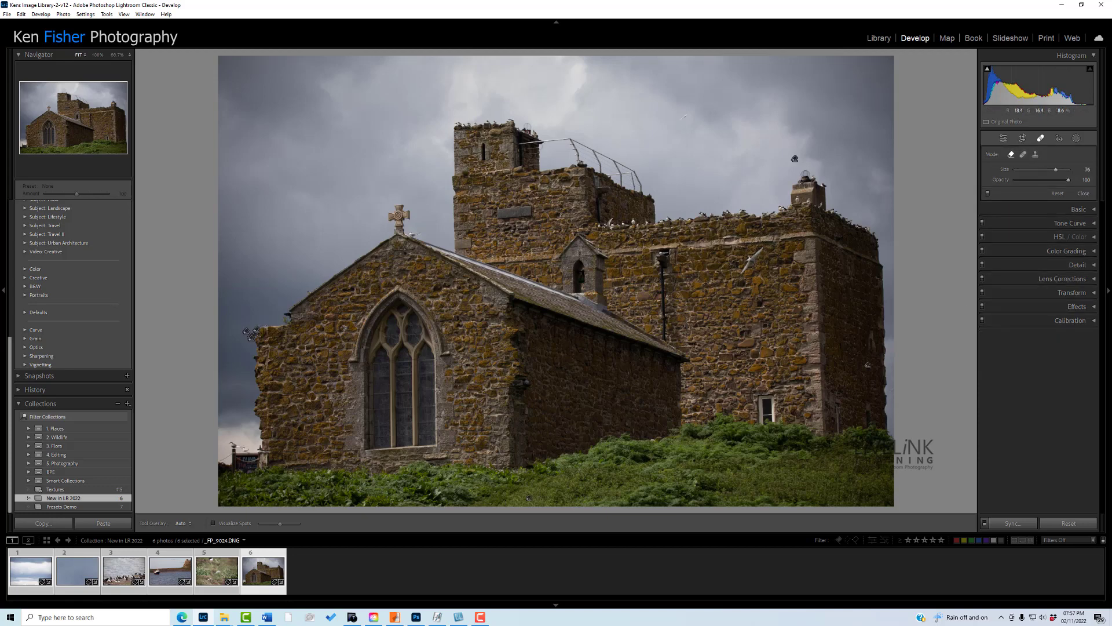
pyautogui.moveTo(762, 248); pyautogui.dragTo(735, 275)
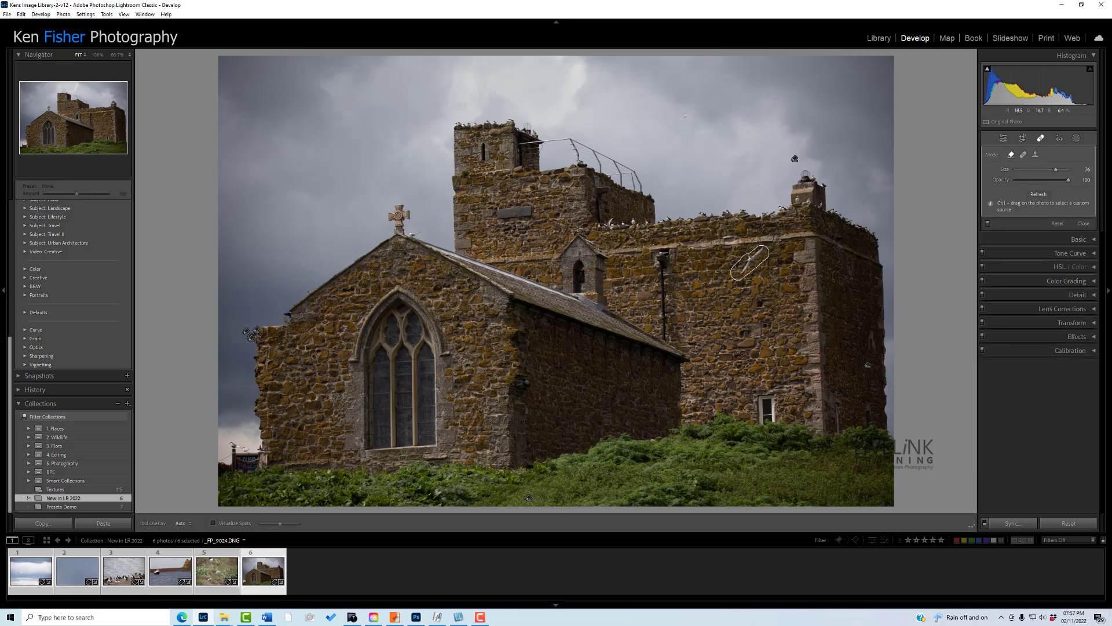